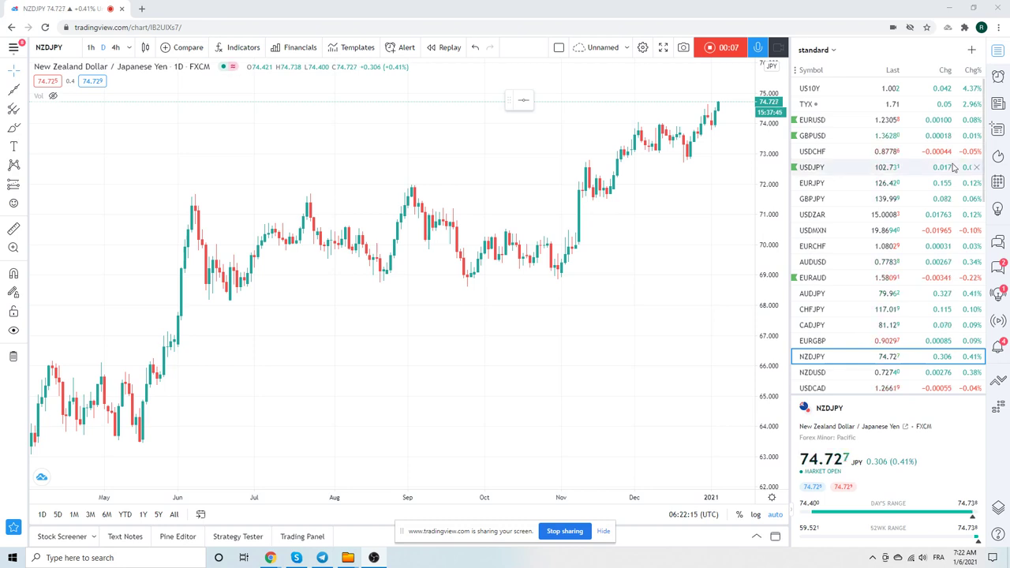
- Open the US10Y 10-year yield chart and zoom through its history
{"action": "left_click", "coordinate": [825, 93]}
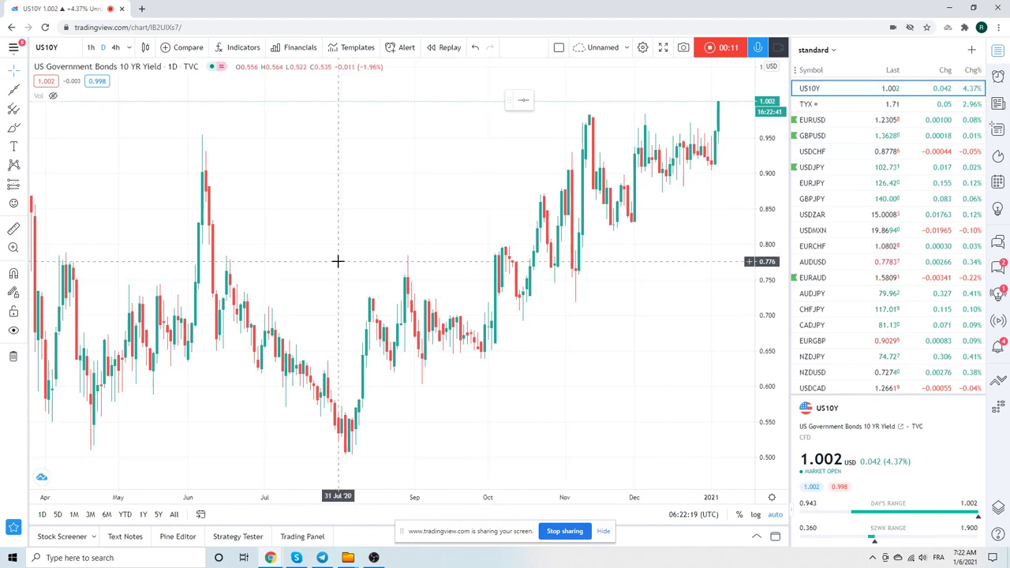
{"action": "scroll", "coordinate": [372, 267], "scroll_direction": "down", "scroll_amount": 5}
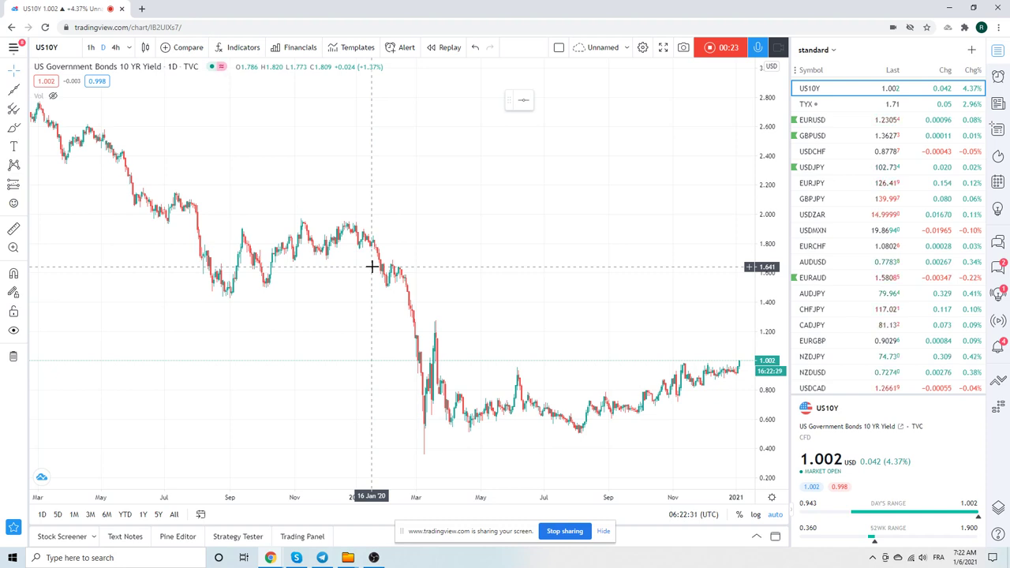
{"action": "scroll", "coordinate": [347, 265], "scroll_direction": "up", "scroll_amount": 3}
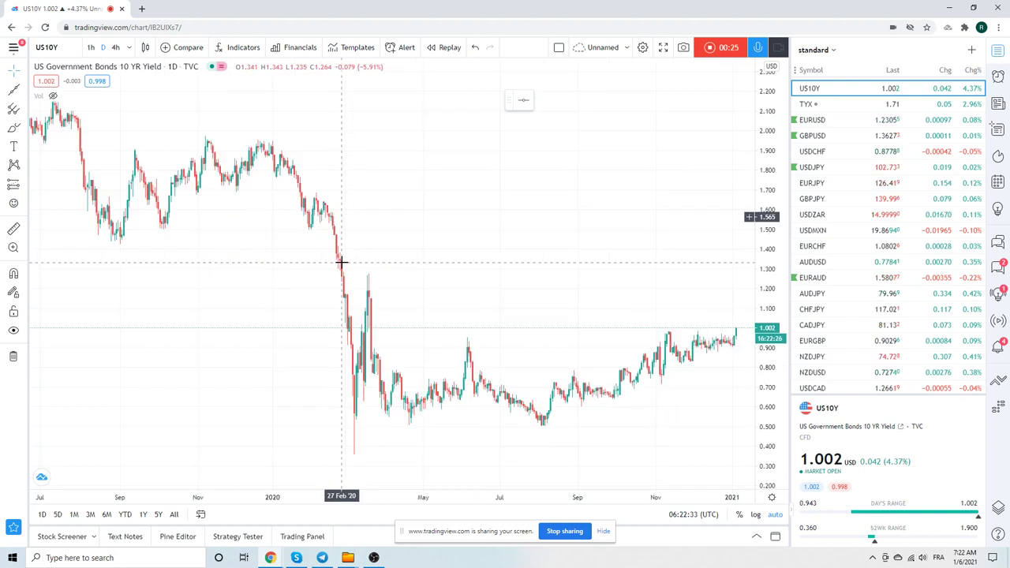
- Put the yield on 1-hour candles, then move the chart to the TYX 30-year yield
{"action": "left_click", "coordinate": [90, 48]}
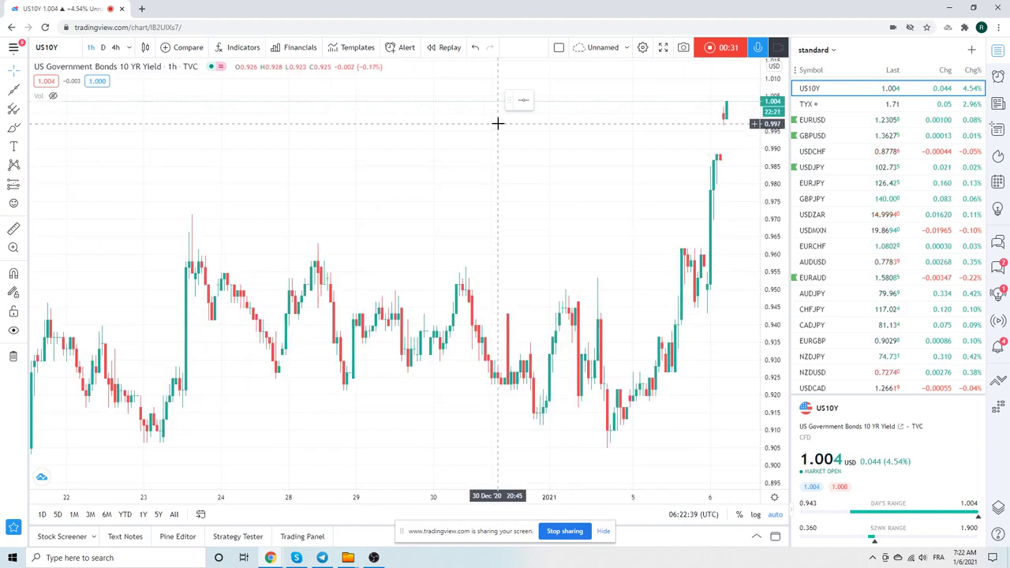
{"action": "scroll", "coordinate": [498, 122], "scroll_direction": "down", "scroll_amount": 3}
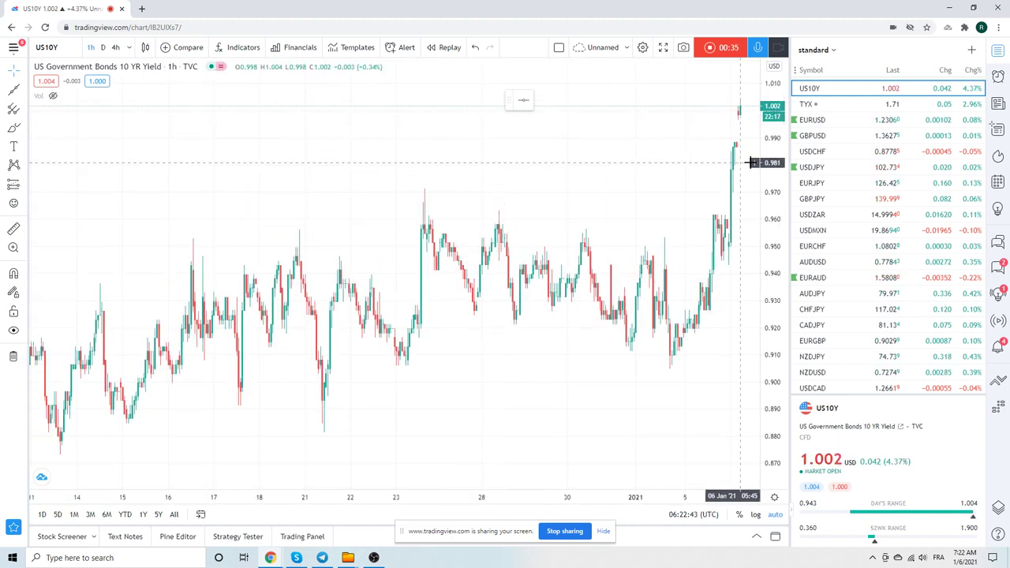
{"action": "left_click", "coordinate": [817, 109]}
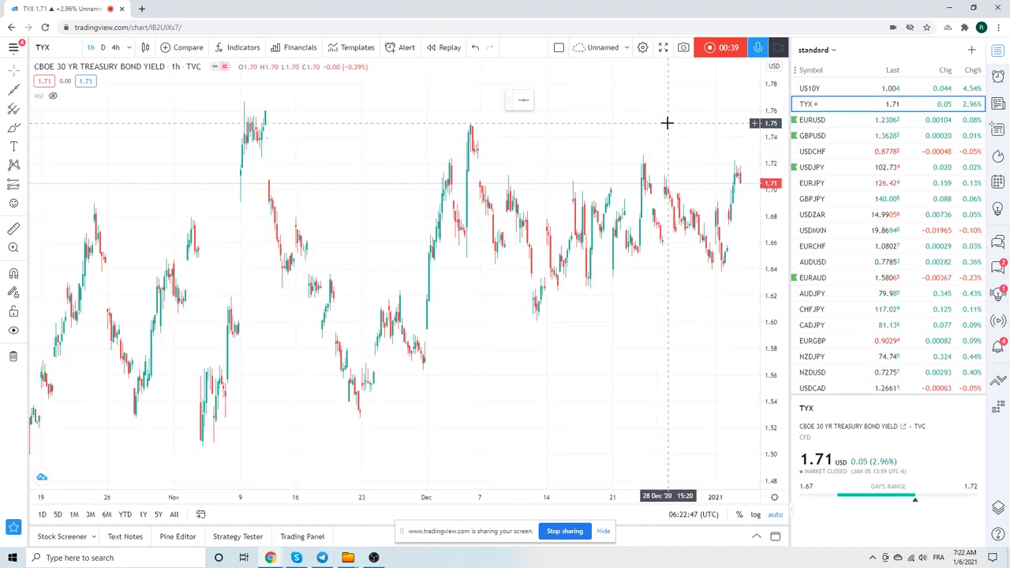
- Put TYX on daily candles, zoomed to span March 2020 to early 2021
{"action": "left_click", "coordinate": [103, 47]}
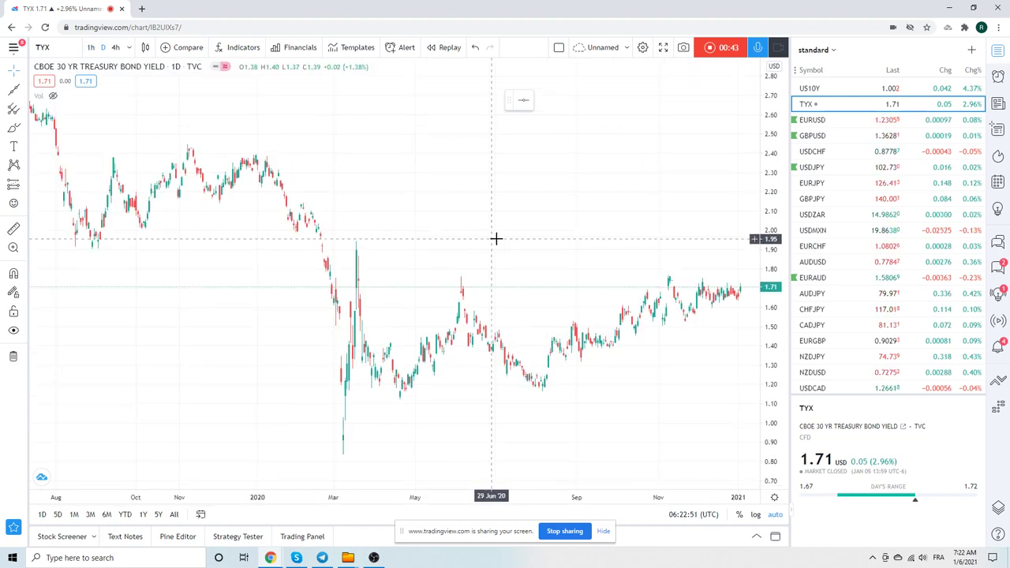
{"action": "scroll", "coordinate": [517, 263], "scroll_direction": "up", "scroll_amount": 3}
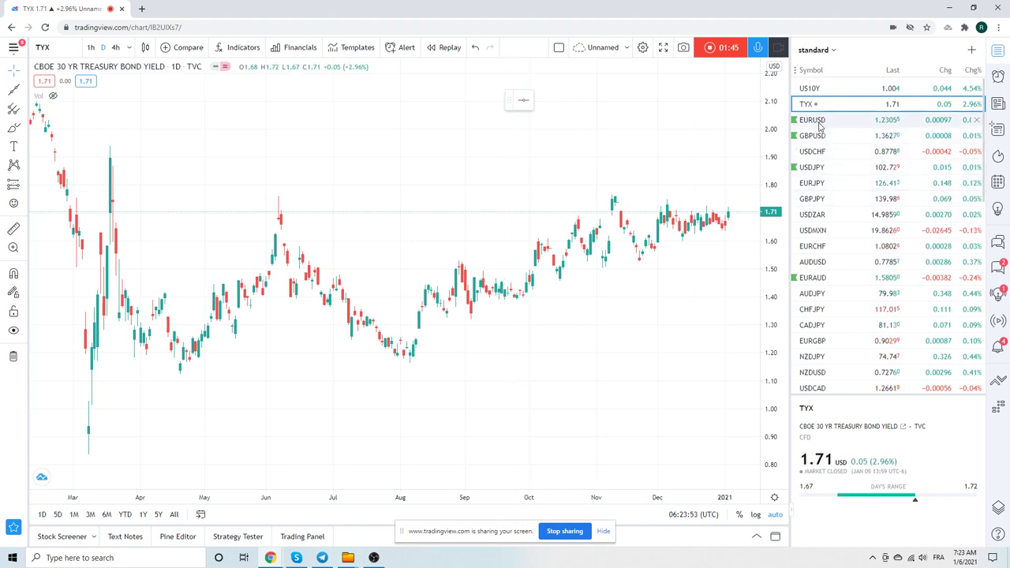
- Load EURUSD on 1-hour candles and zoom out, then step through GBPUSD to USDCHF
{"action": "left_click", "coordinate": [820, 128]}
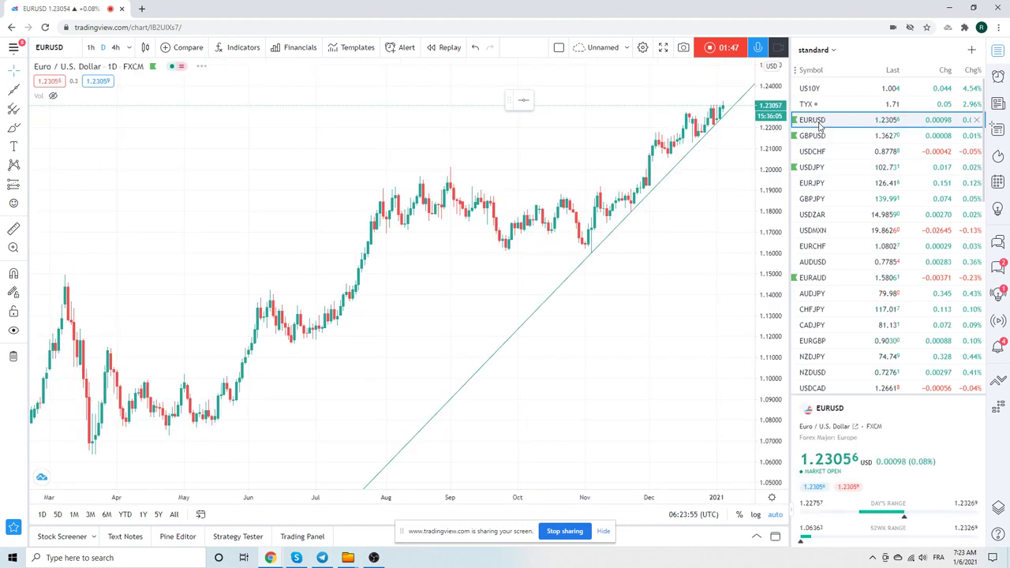
{"action": "left_click", "coordinate": [91, 47]}
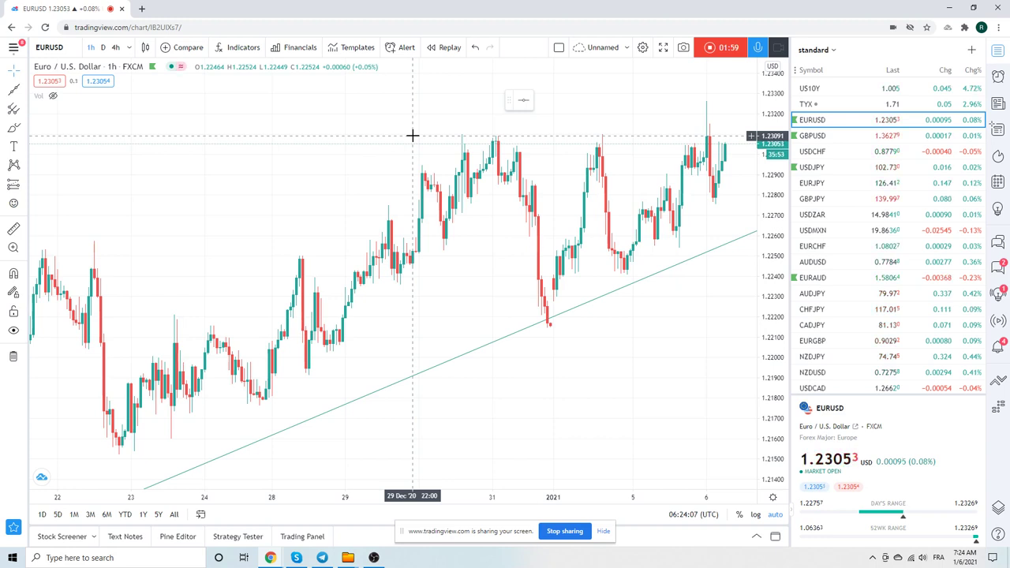
{"action": "scroll", "coordinate": [412, 136], "scroll_direction": "down", "scroll_amount": 2}
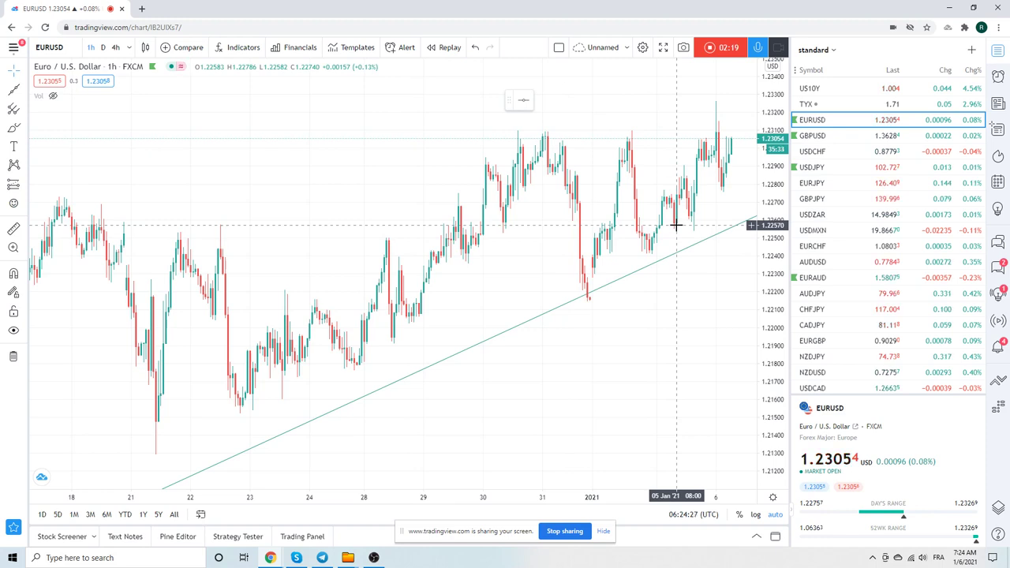
{"action": "left_click", "coordinate": [825, 138]}
{"action": "left_click", "coordinate": [825, 153]}
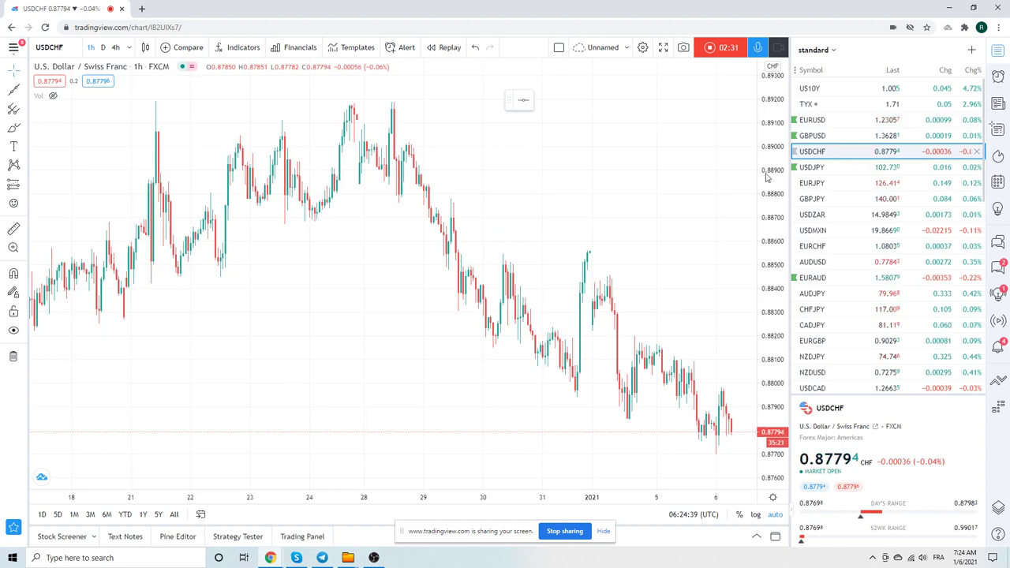
- Move the hourly chart from USDCHF to USDJPY, zoomed in on the last week
{"action": "scroll", "coordinate": [661, 197], "scroll_direction": "down", "scroll_amount": 4}
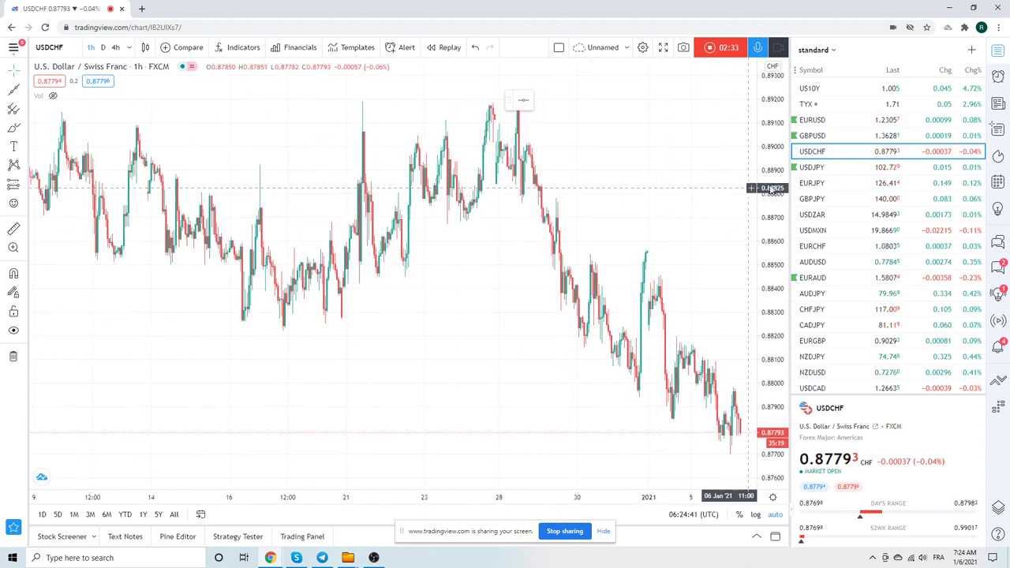
{"action": "left_click", "coordinate": [815, 167]}
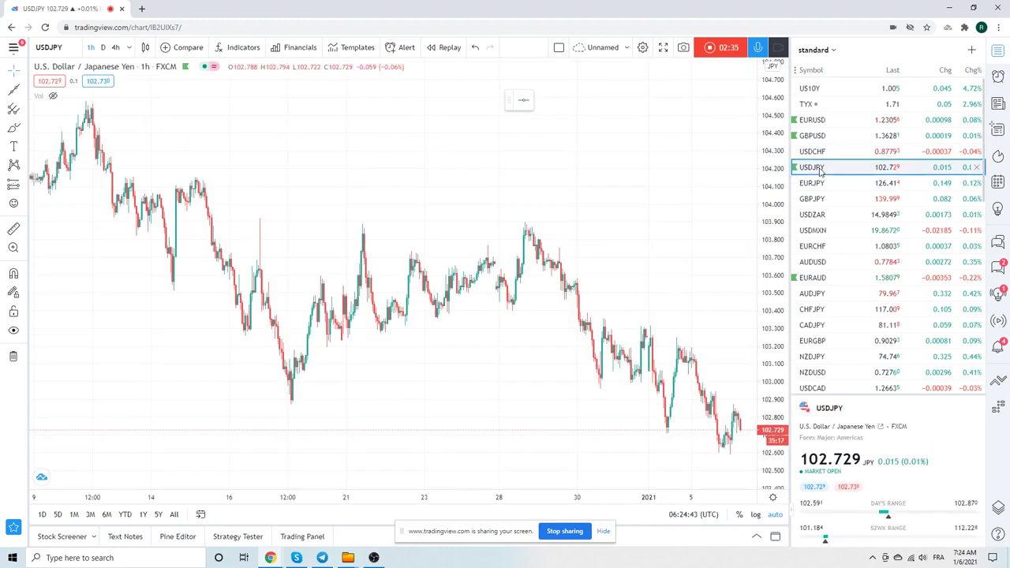
{"action": "scroll", "coordinate": [641, 217], "scroll_direction": "up", "scroll_amount": 5}
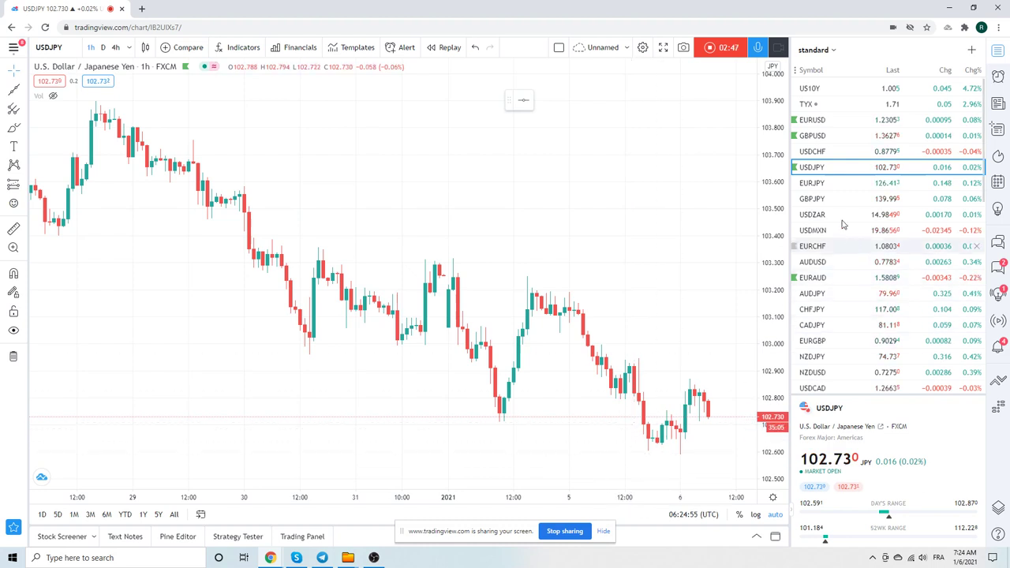
- Load AUDUSD, near 0.7781, and zoom out and back in on its uptrend
{"action": "left_click", "coordinate": [815, 263]}
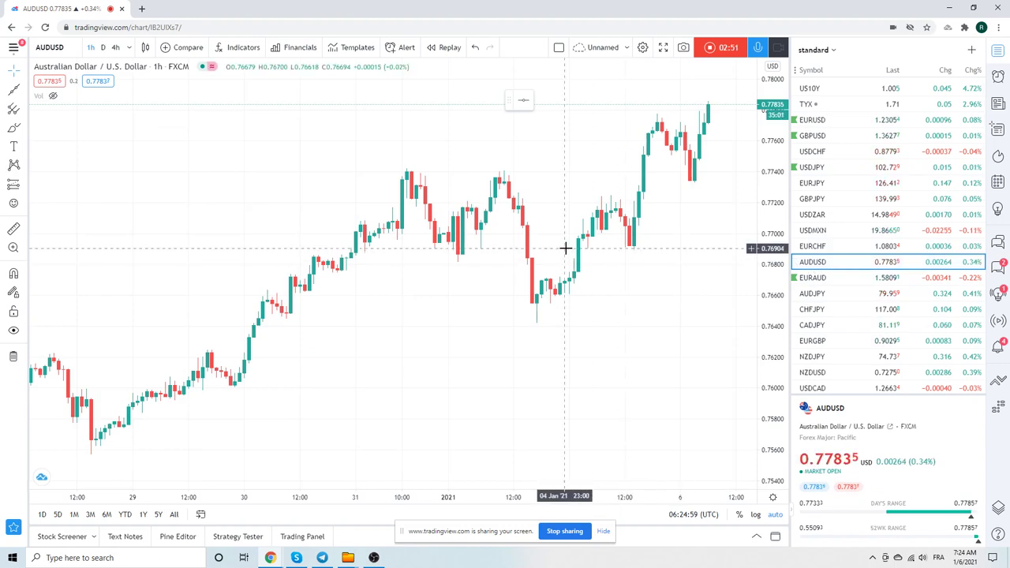
{"action": "scroll", "coordinate": [566, 248], "scroll_direction": "down", "scroll_amount": 3}
{"action": "scroll", "coordinate": [567, 248], "scroll_direction": "down", "scroll_amount": 3}
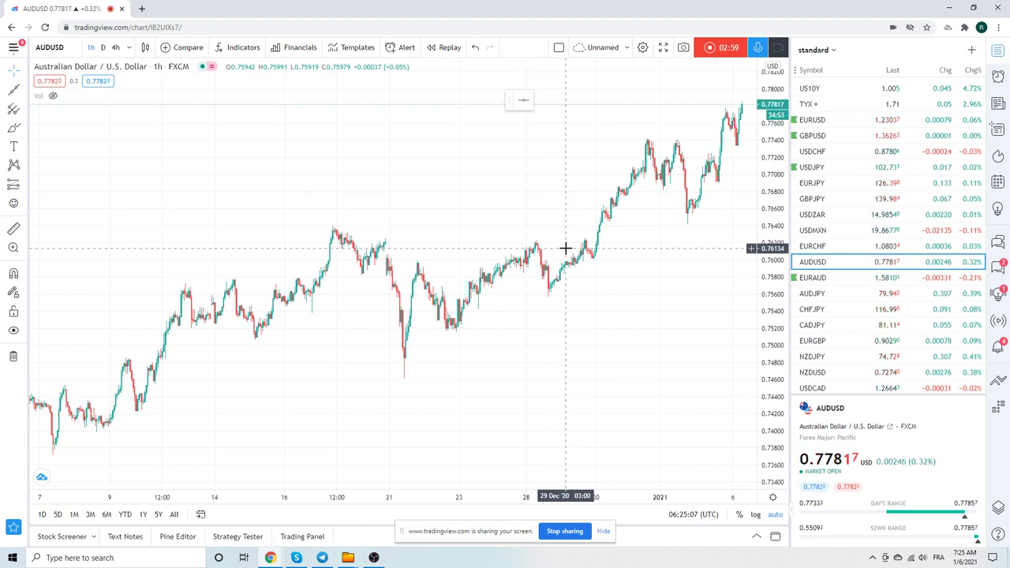
{"action": "scroll", "coordinate": [566, 247], "scroll_direction": "up", "scroll_amount": 3}
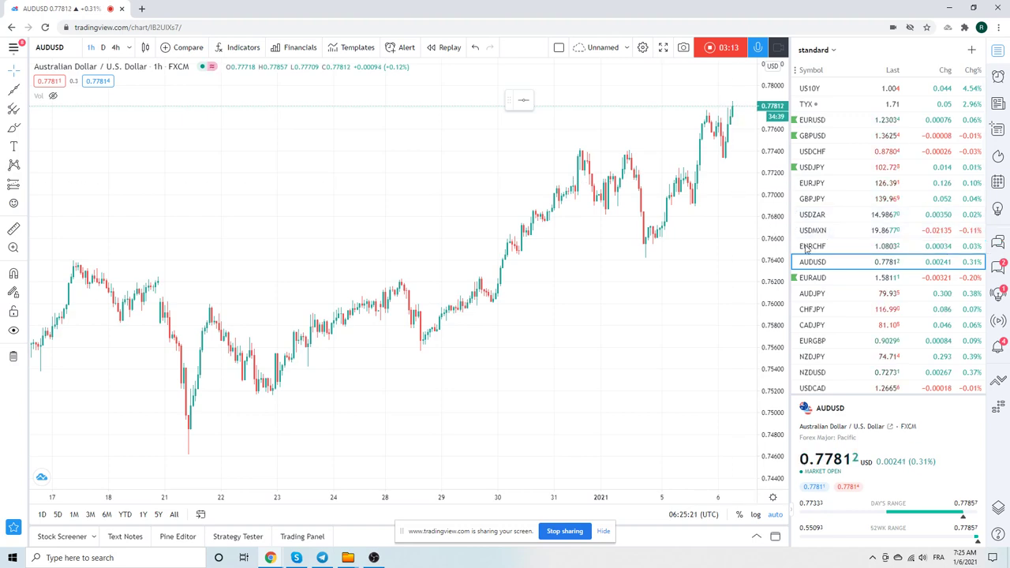
- Load AUDJPY on the hourly chart, near 79.934, and zoom in
{"action": "left_click", "coordinate": [813, 293]}
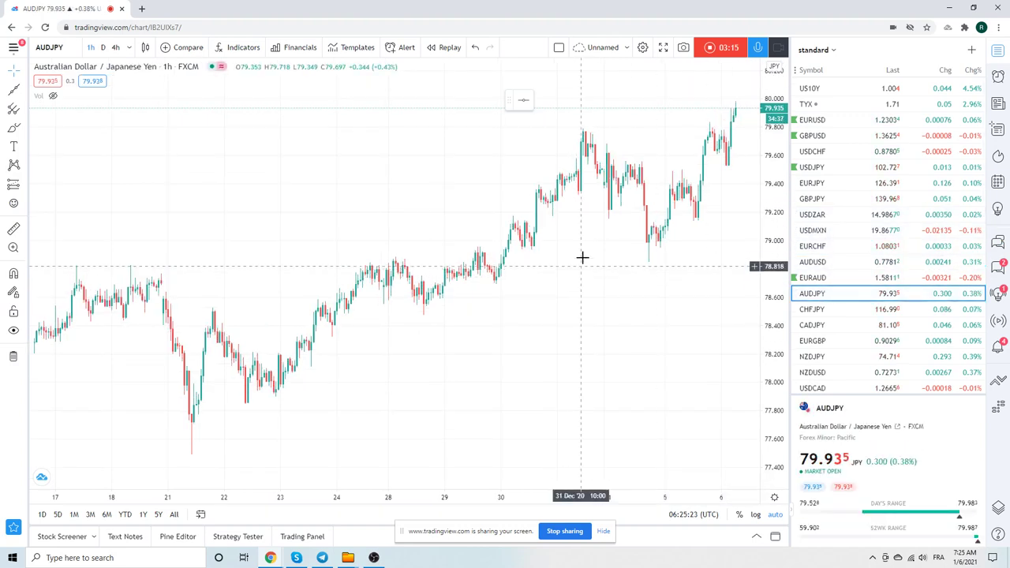
{"action": "scroll", "coordinate": [571, 262], "scroll_direction": "up", "scroll_amount": 3}
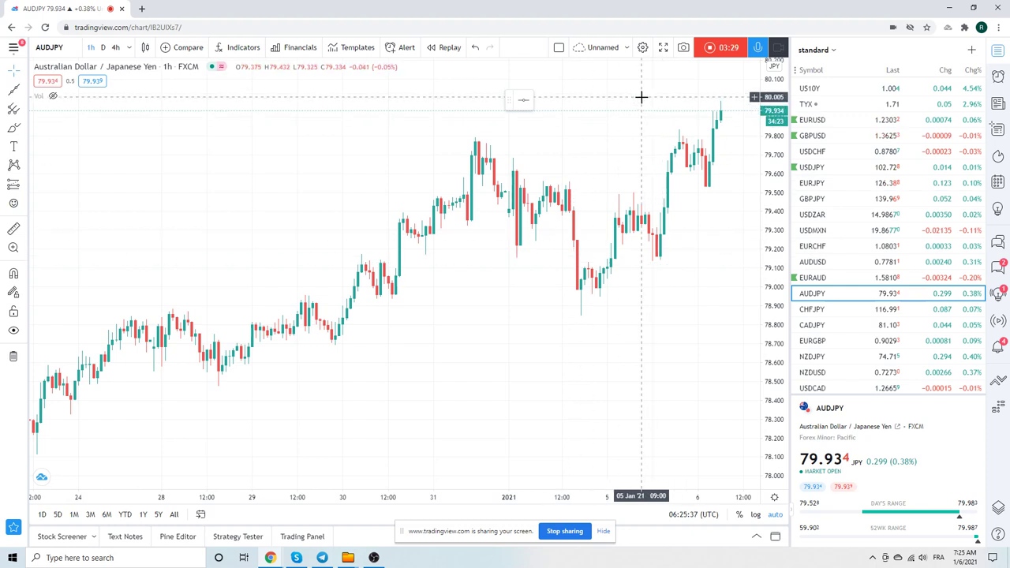
- Load USDCNH and widen the hourly chart back to early December
{"action": "scroll", "coordinate": [842, 314], "scroll_direction": "down", "scroll_amount": 3}
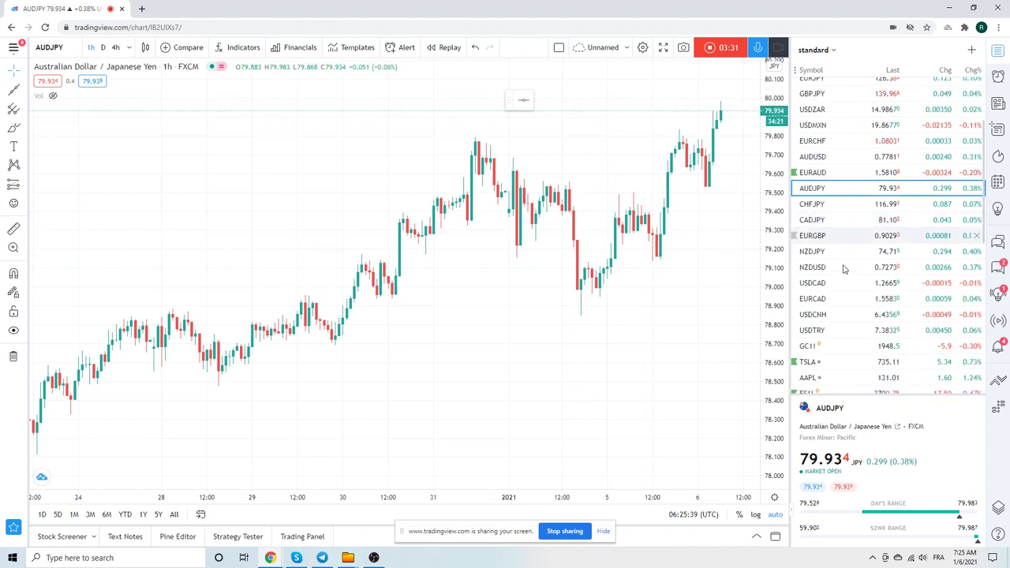
{"action": "left_click", "coordinate": [842, 315]}
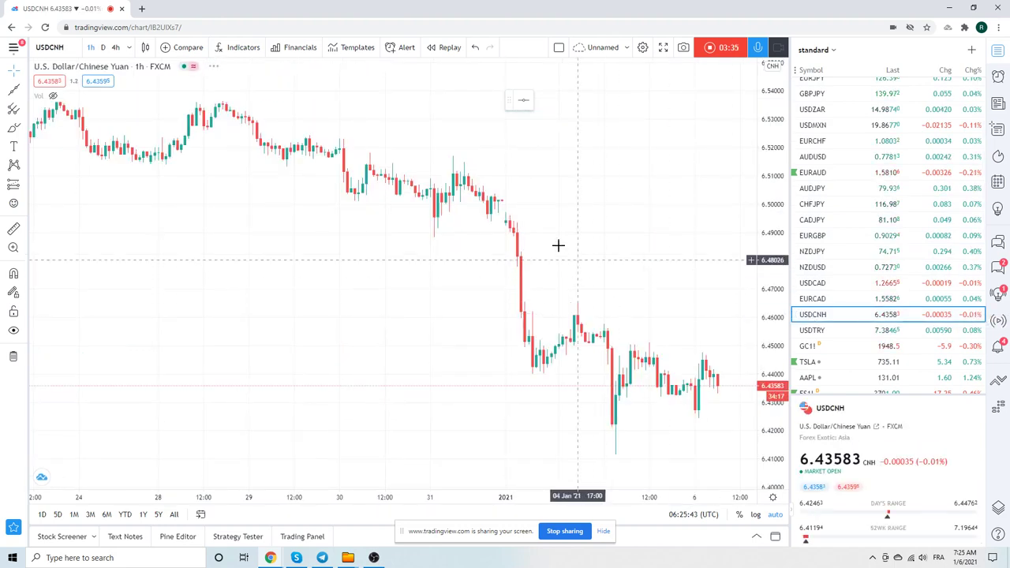
{"action": "scroll", "coordinate": [555, 240], "scroll_direction": "down", "scroll_amount": 4}
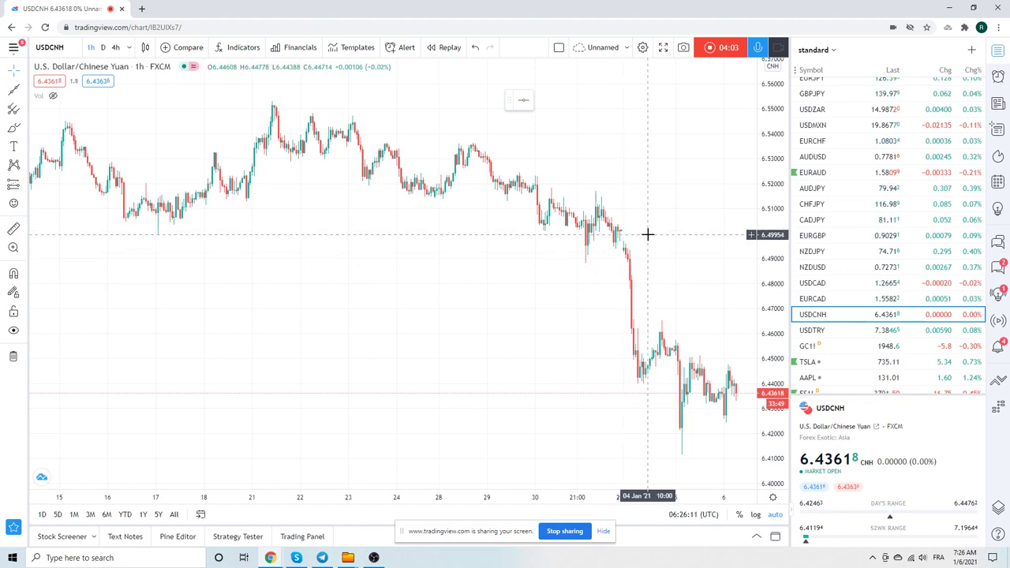
{"action": "scroll", "coordinate": [648, 235], "scroll_direction": "down", "scroll_amount": 4}
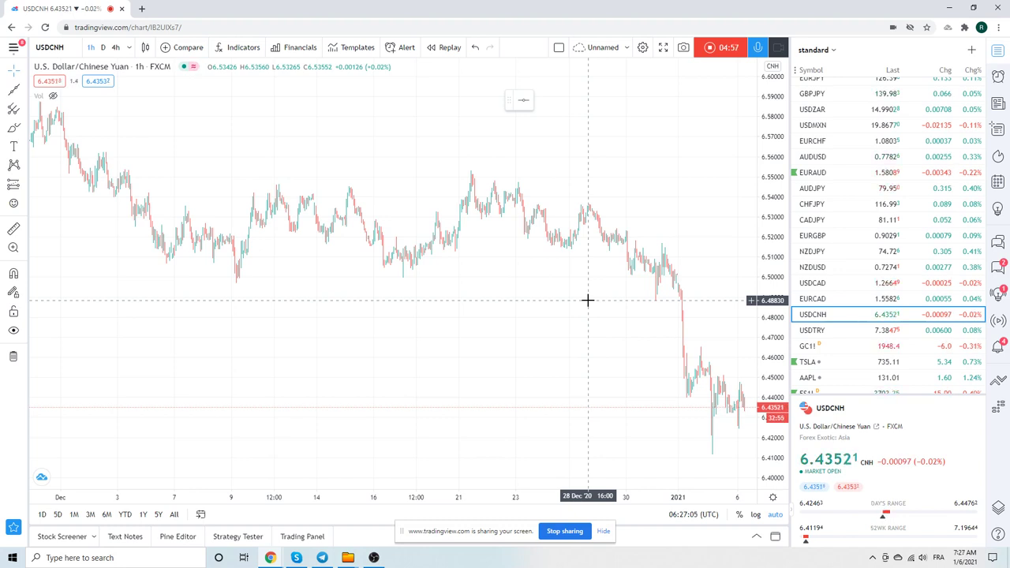
{"action": "scroll", "coordinate": [894, 274], "scroll_direction": "down", "scroll_amount": 1}
{"action": "scroll", "coordinate": [895, 275], "scroll_direction": "down", "scroll_amount": 2}
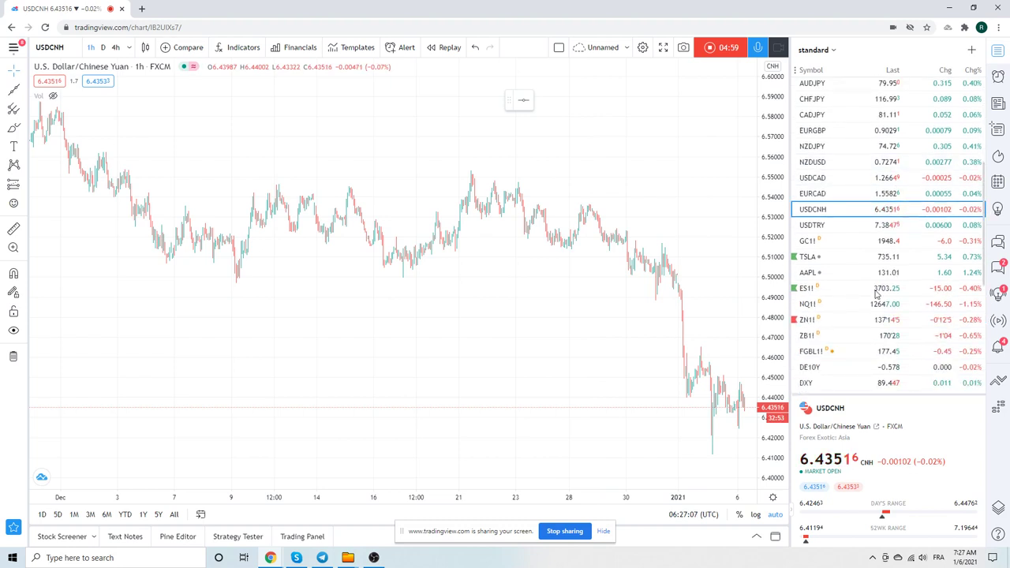
{"action": "scroll", "coordinate": [849, 266], "scroll_direction": "down", "scroll_amount": 2}
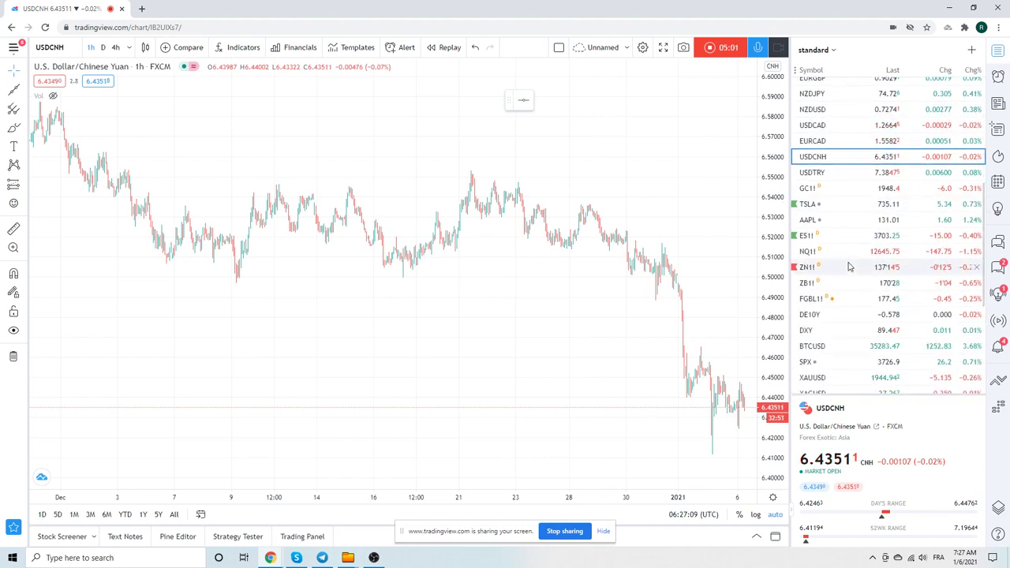
{"action": "scroll", "coordinate": [849, 267], "scroll_direction": "down", "scroll_amount": 2}
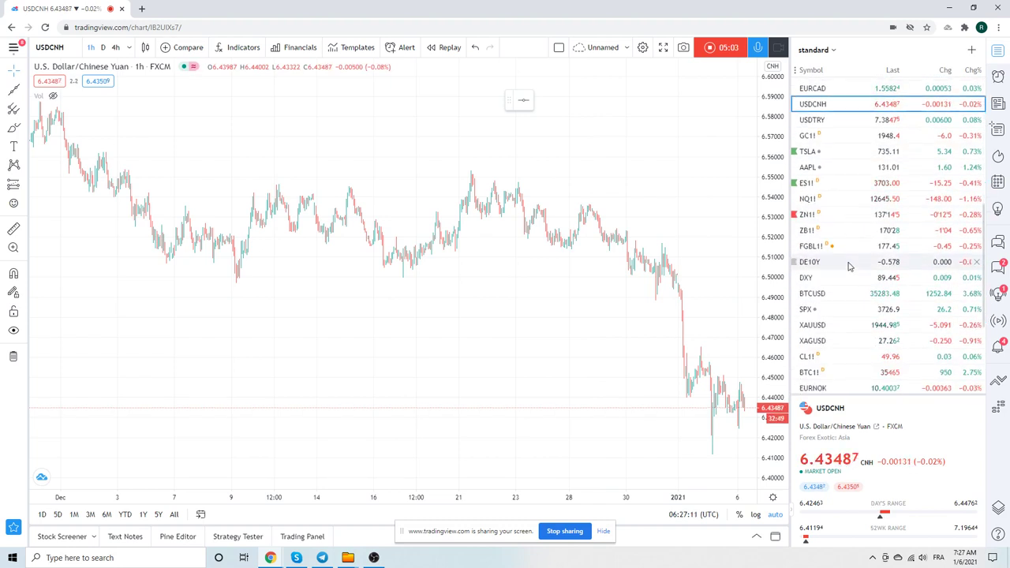
- Load CL1! crude oil futures and zoom in to Dec 23–Jan 6
{"action": "left_click", "coordinate": [817, 356]}
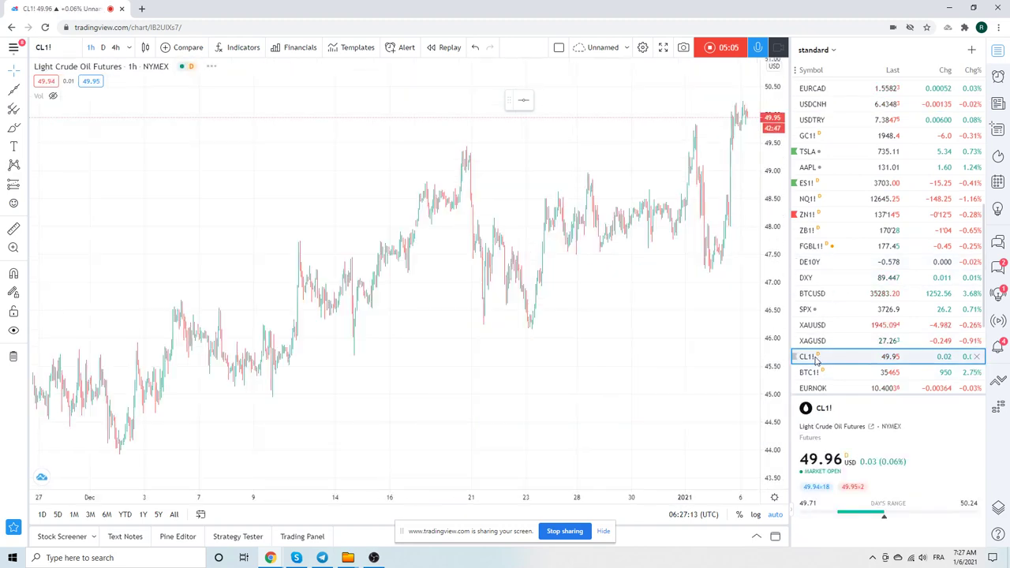
{"action": "scroll", "coordinate": [630, 332], "scroll_direction": "up", "scroll_amount": 5}
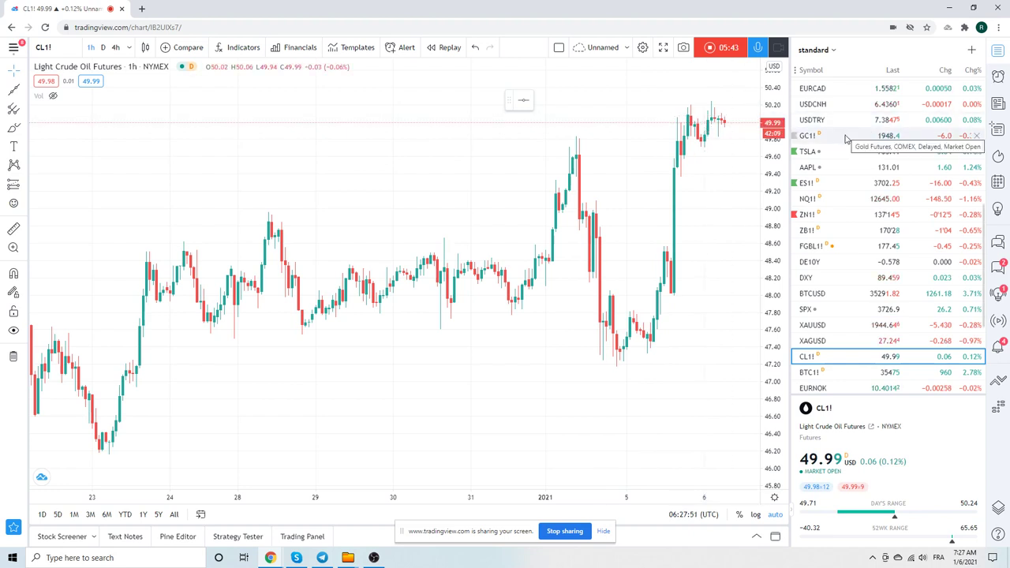
- Load the ES1! S&P 500 E-mini futures chart, near 3702.50
{"action": "left_click", "coordinate": [834, 184]}
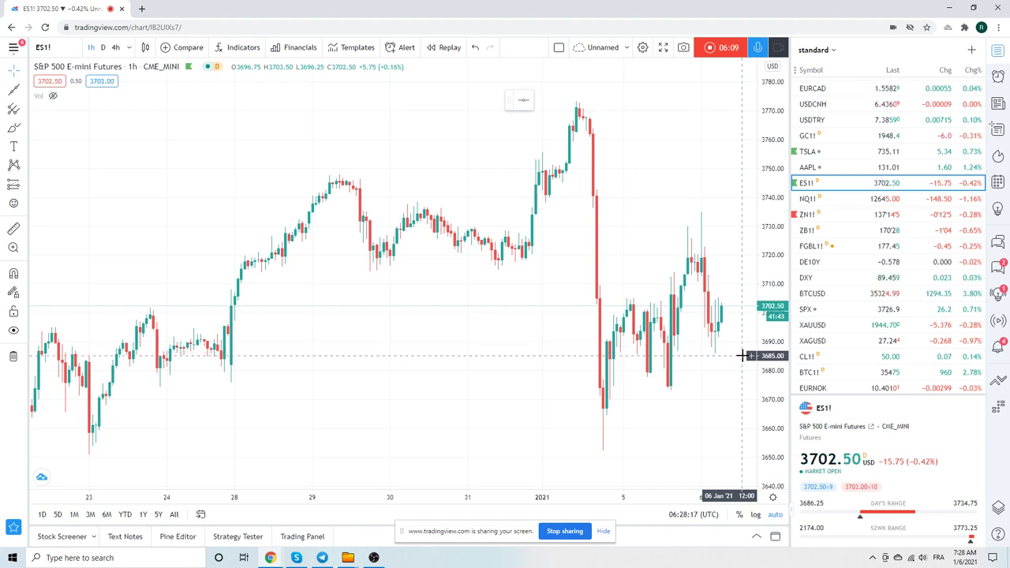
- Load BTC1! Bitcoin CME futures and zoom out to its early-December rally
{"action": "left_click", "coordinate": [824, 375]}
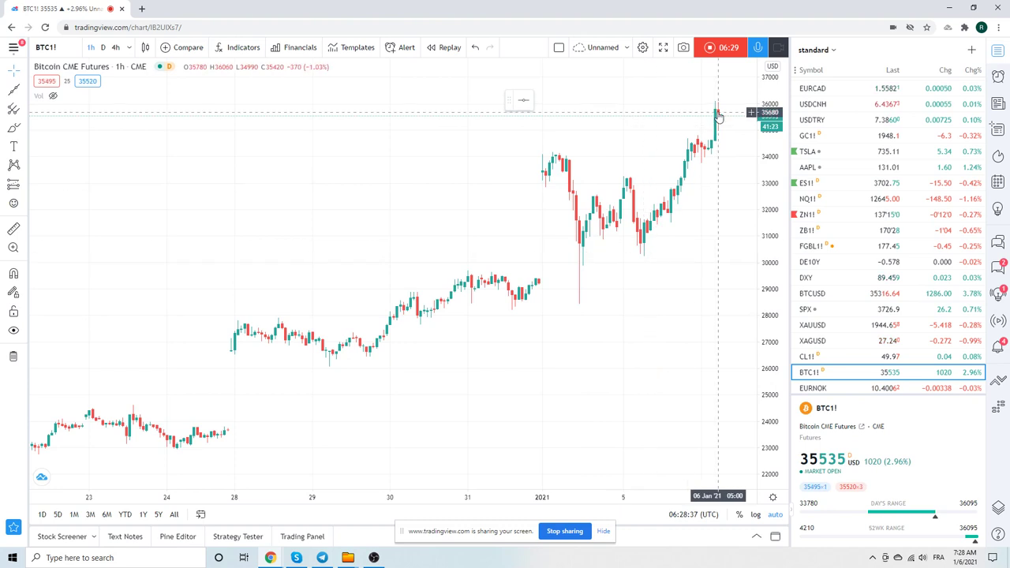
{"action": "scroll", "coordinate": [681, 226], "scroll_direction": "down", "scroll_amount": 2}
{"action": "scroll", "coordinate": [681, 226], "scroll_direction": "down", "scroll_amount": 3}
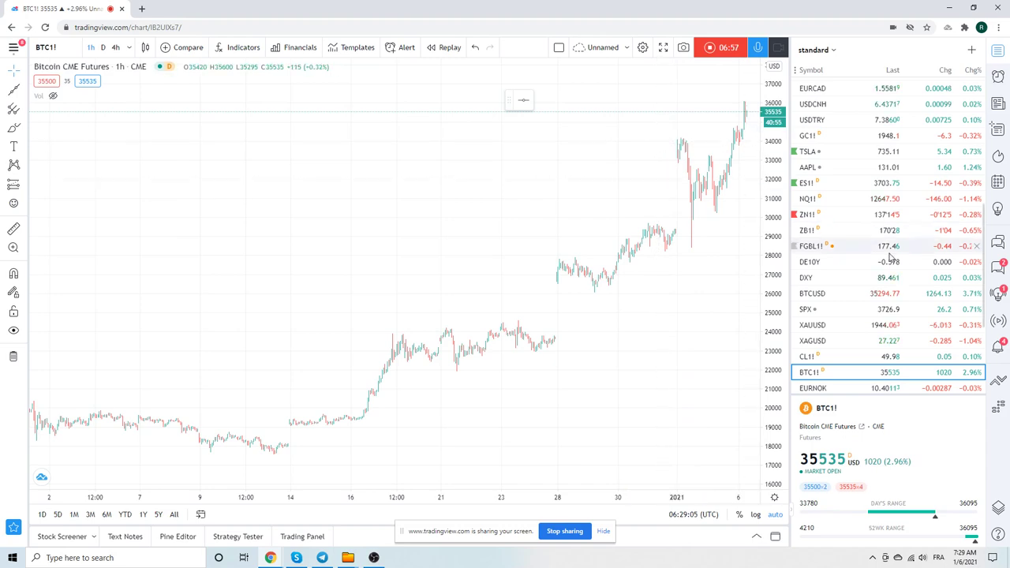
- Chart Gold Futures (GC1!) hourly, zoomed to span 15 December to 6 January
{"action": "left_click", "coordinate": [810, 139]}
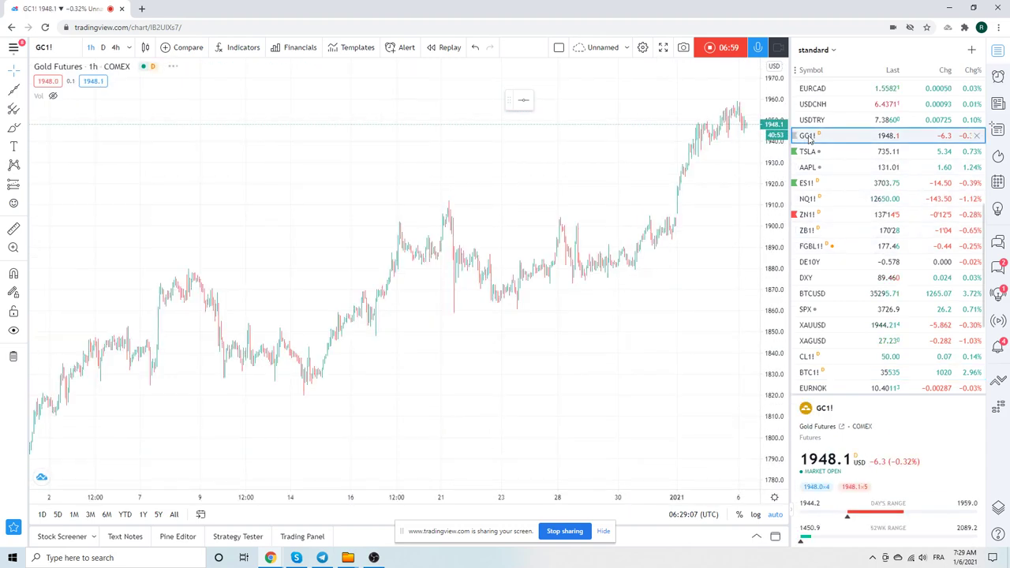
{"action": "scroll", "coordinate": [692, 228], "scroll_direction": "up", "scroll_amount": 5}
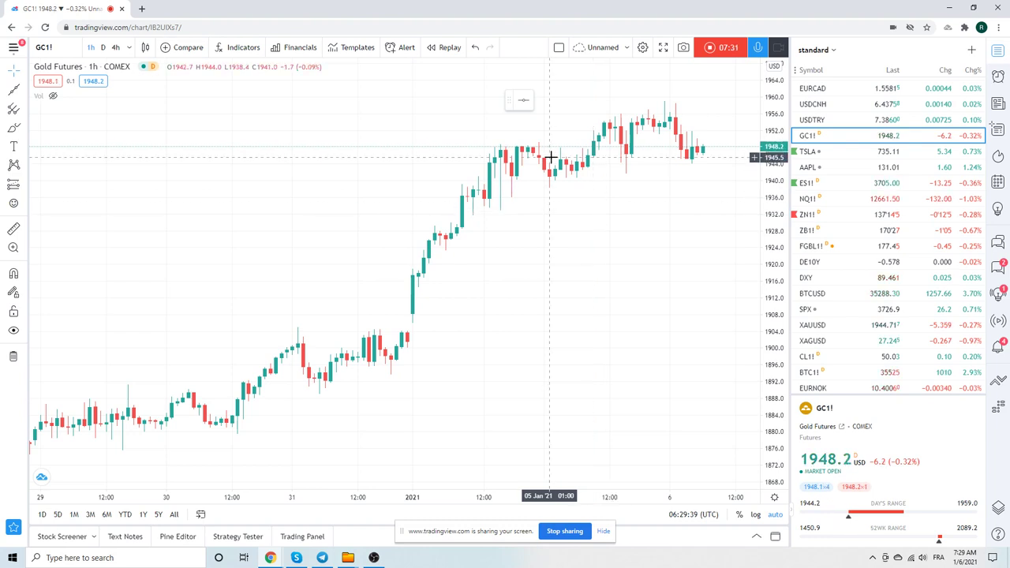
{"action": "scroll", "coordinate": [553, 162], "scroll_direction": "down", "scroll_amount": 4}
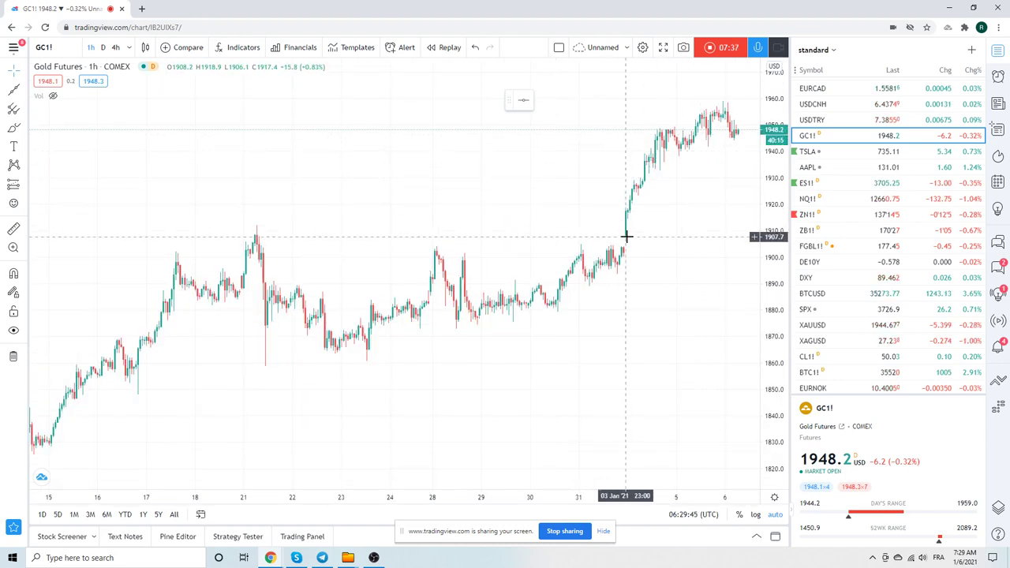
{"action": "scroll", "coordinate": [883, 314], "scroll_direction": "down", "scroll_amount": 5}
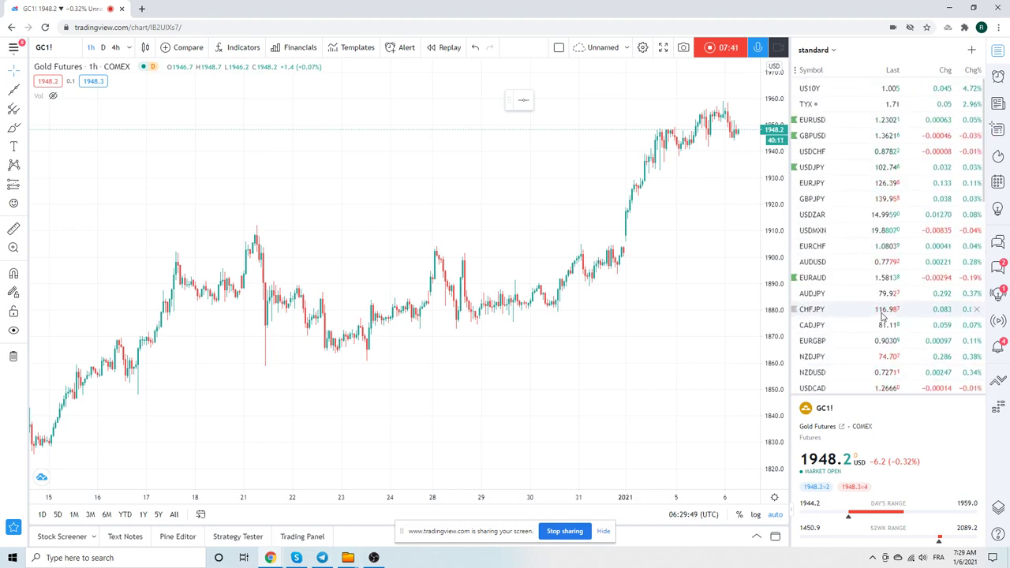
- Switch the chart to USDZAR and widen the hourly view back to early December
{"action": "left_click", "coordinate": [808, 217]}
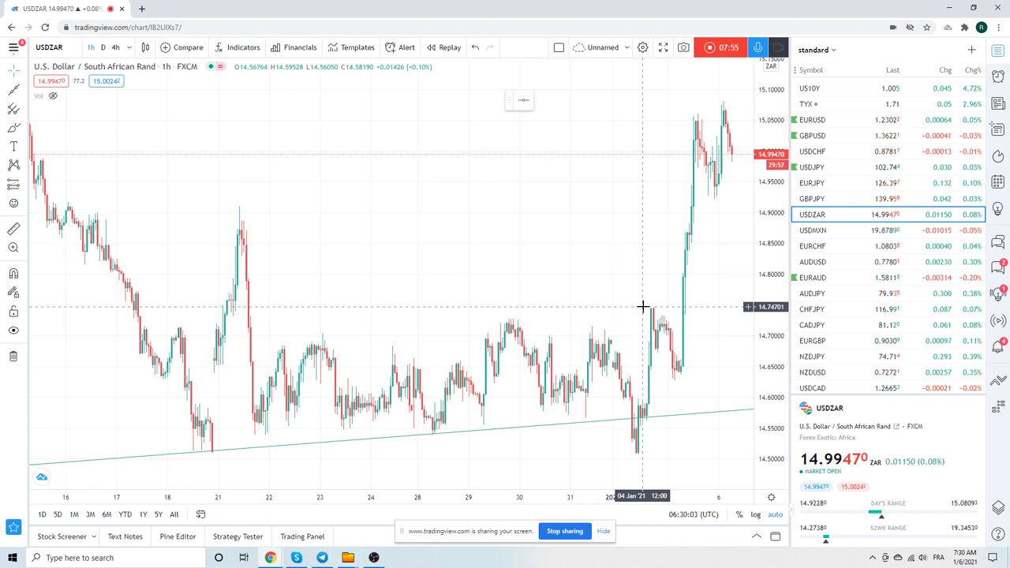
{"action": "scroll", "coordinate": [643, 306], "scroll_direction": "down", "scroll_amount": 2}
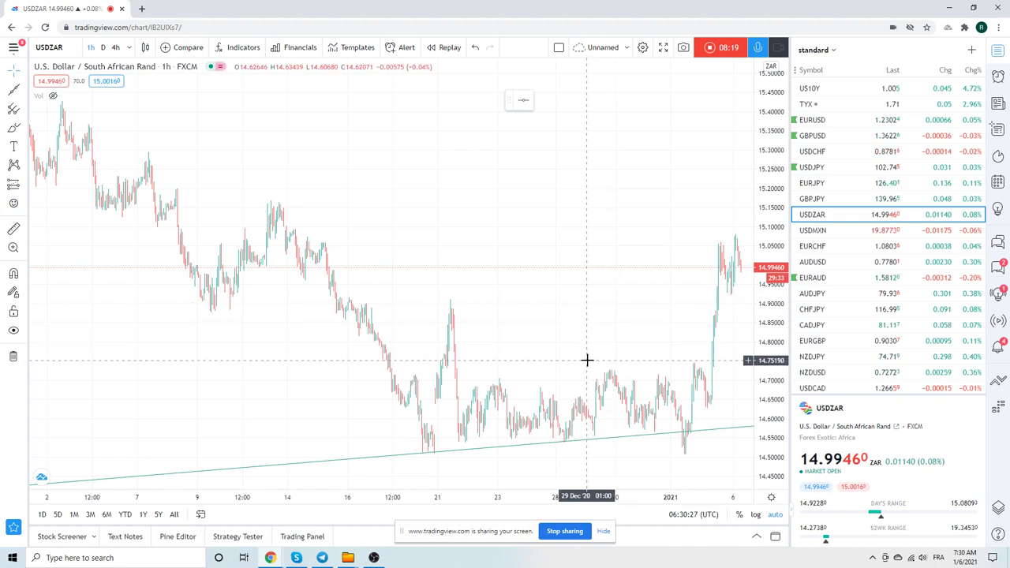
- Switch USDZAR to 1D candles showing July 2020 through early January 2021
{"action": "left_click", "coordinate": [103, 47]}
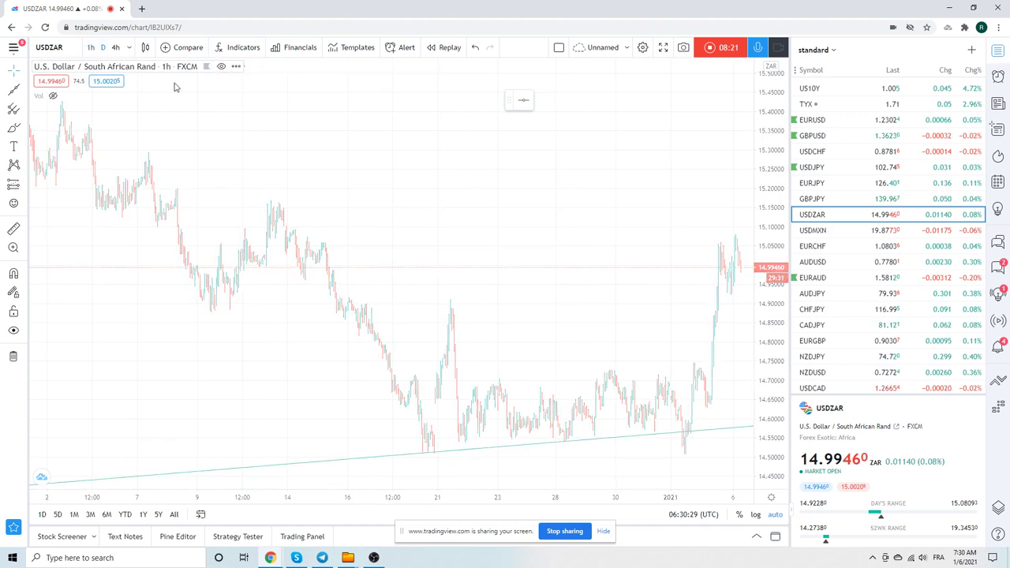
{"action": "scroll", "coordinate": [400, 343], "scroll_direction": "up", "scroll_amount": 4}
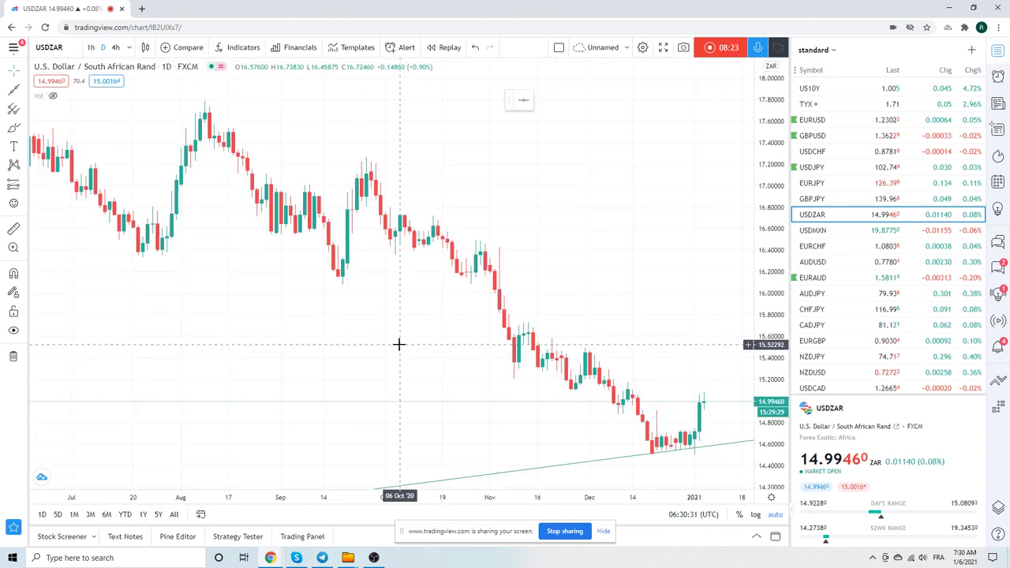